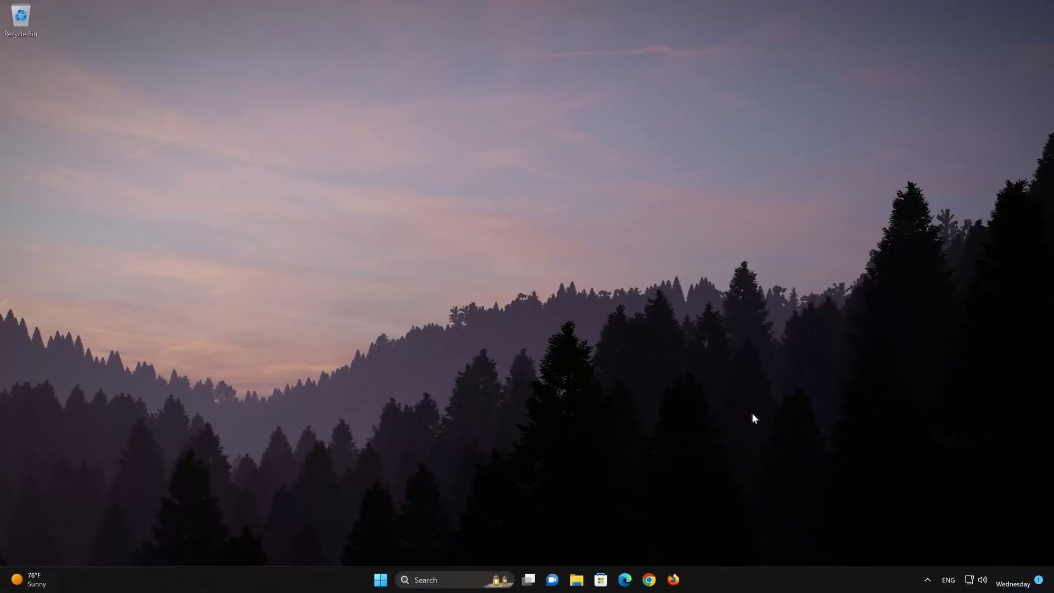
# Launch dxdiag from Windows Search to check the current graphics setup.
pyautogui.press('super')
pyautogui.write('dx')
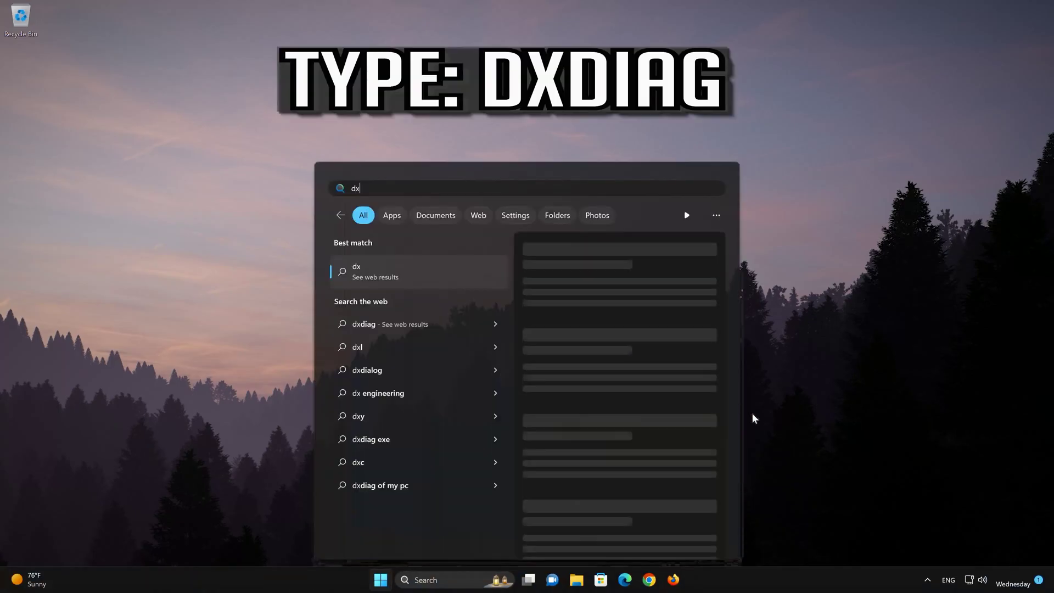
pyautogui.write('diag')
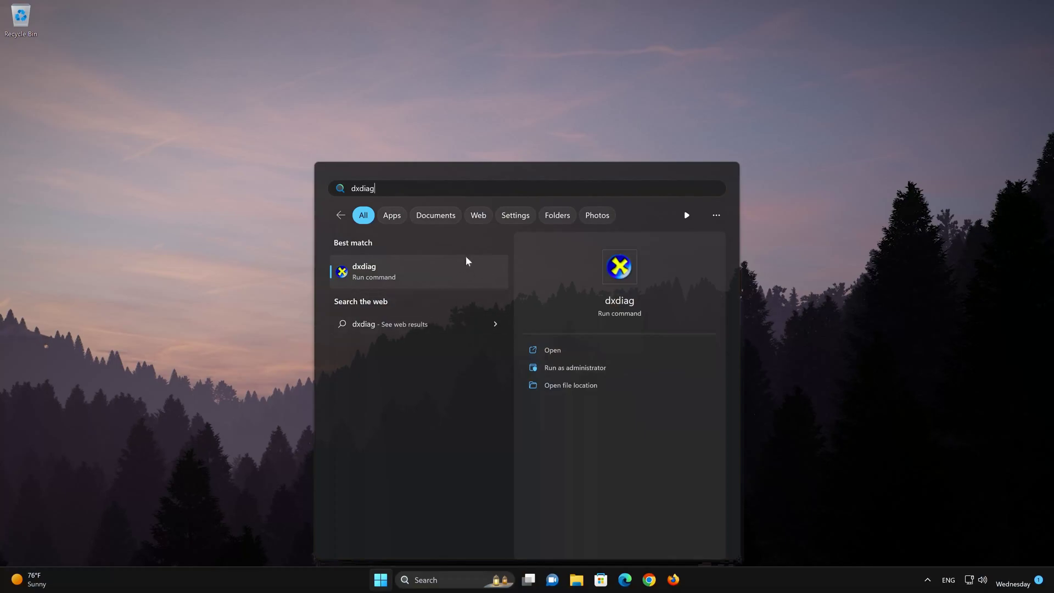
pyautogui.click(461, 271)
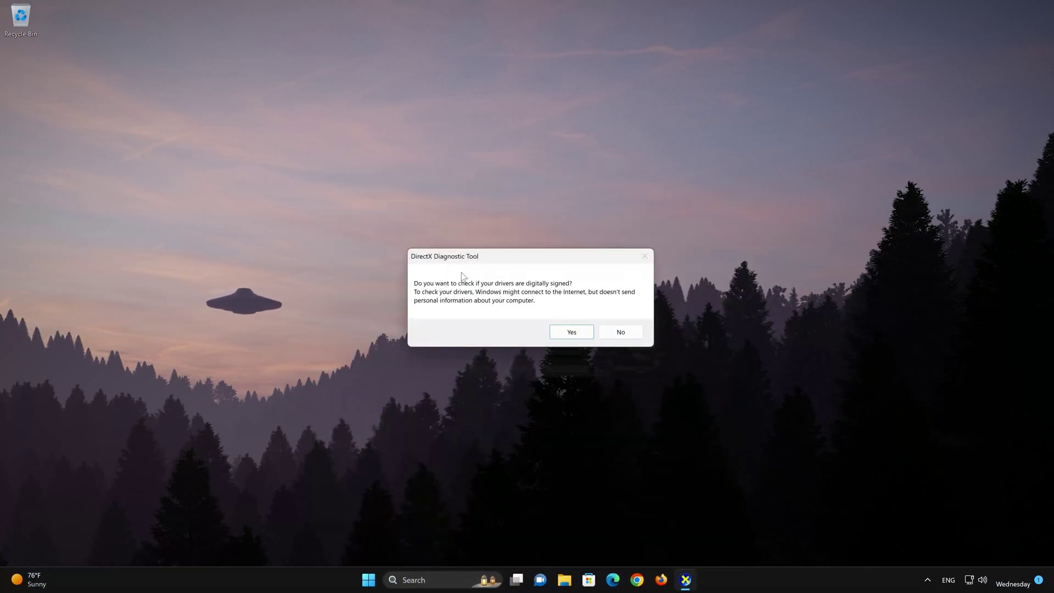
pyautogui.click(571, 331)
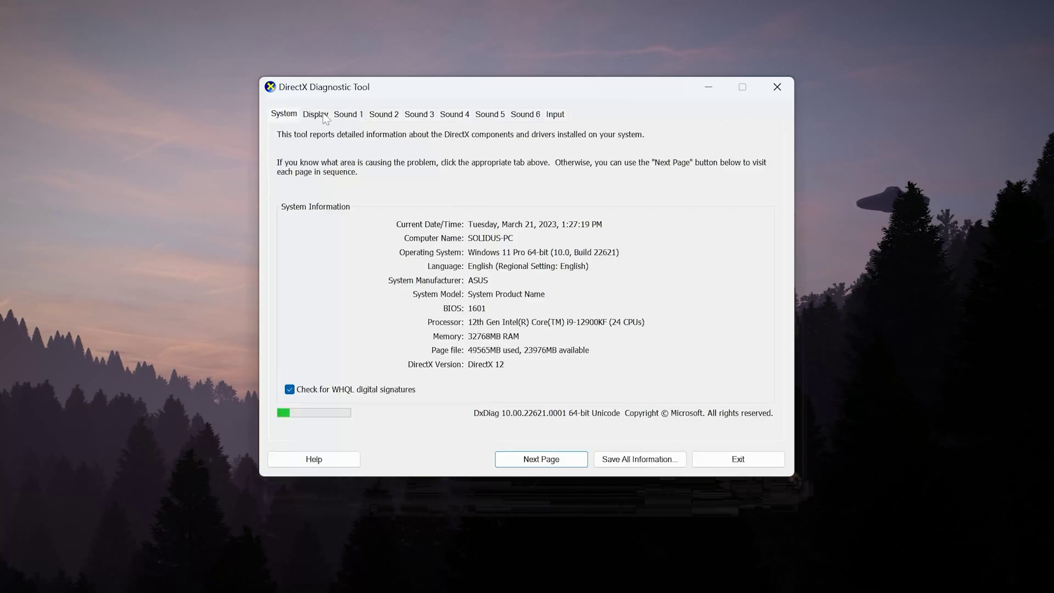
pyautogui.click(322, 115)
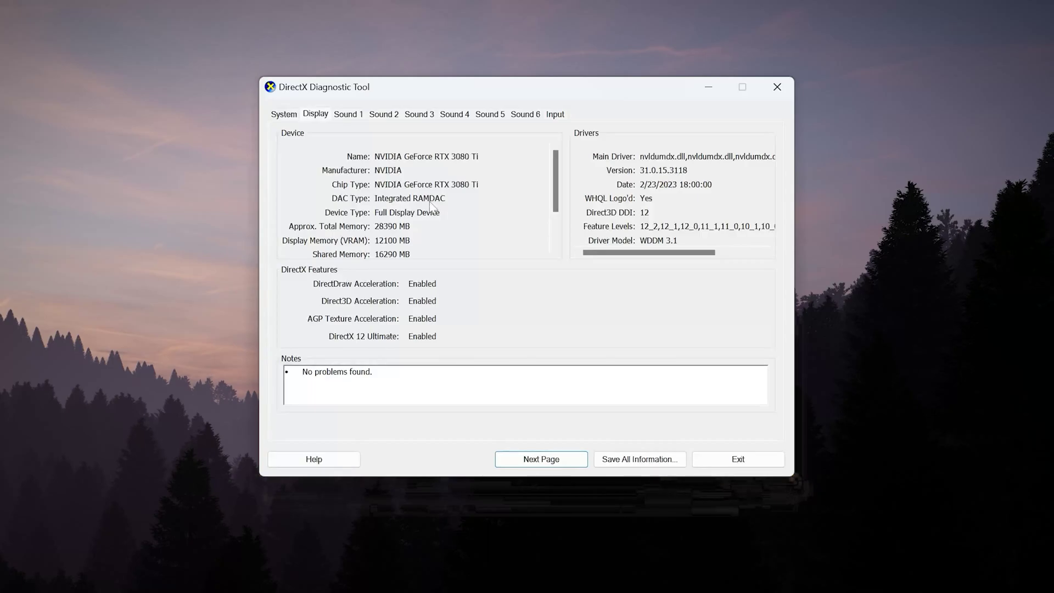
pyautogui.click(778, 87)
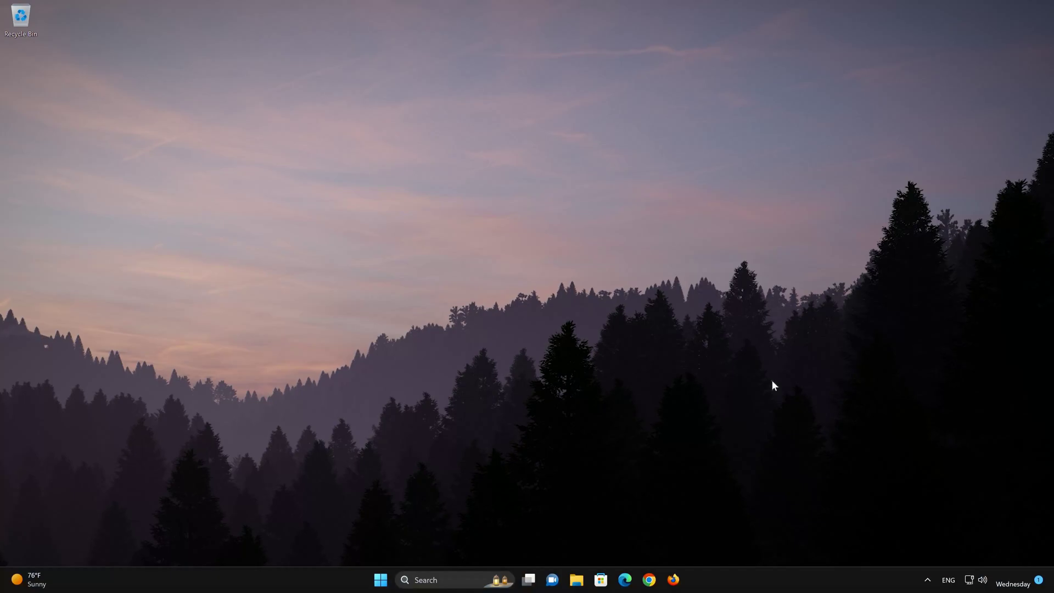
# Load the NVIDIA driver downloads page in Firefox via Paste and Go.
pyautogui.click(676, 579)
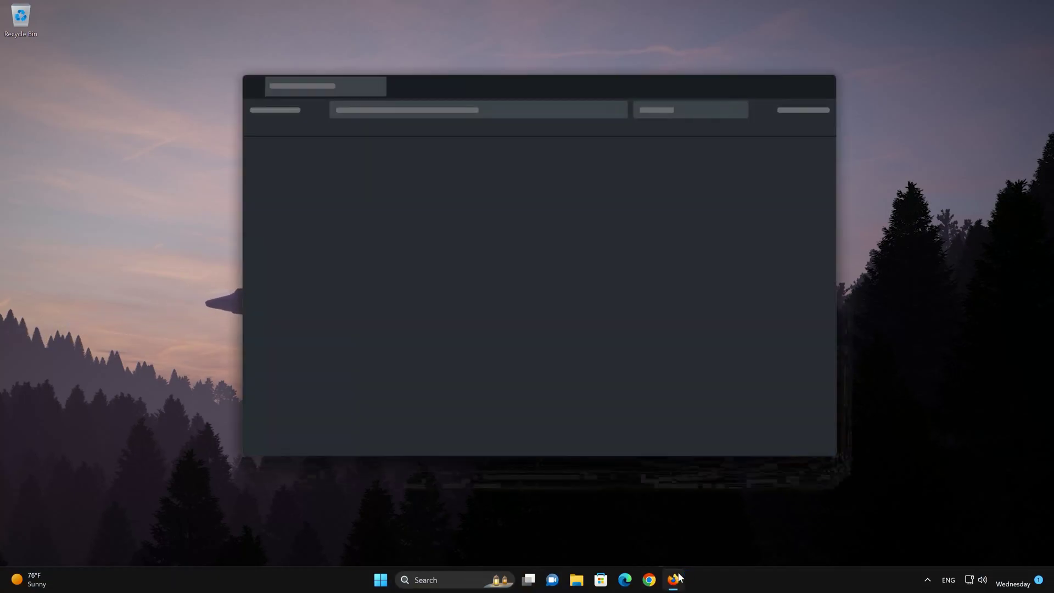
pyautogui.rightClick(405, 109)
pyautogui.click(432, 203)
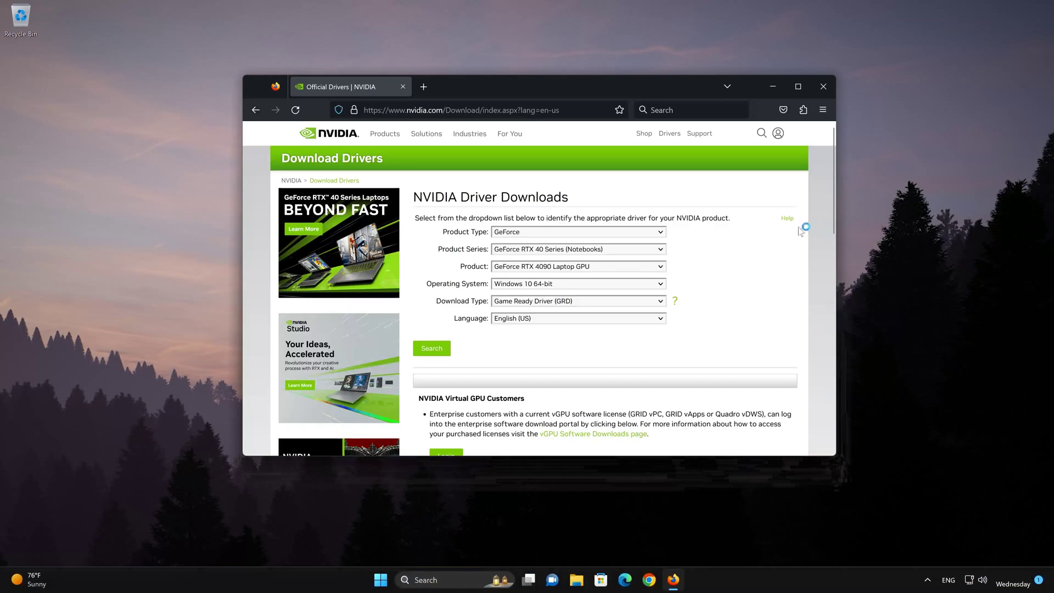
# Search drivers for GeForce RTX 30 Series, GeForce RTX 3080 Ti on Windows 10 64-bit.
pyautogui.click(551, 251)
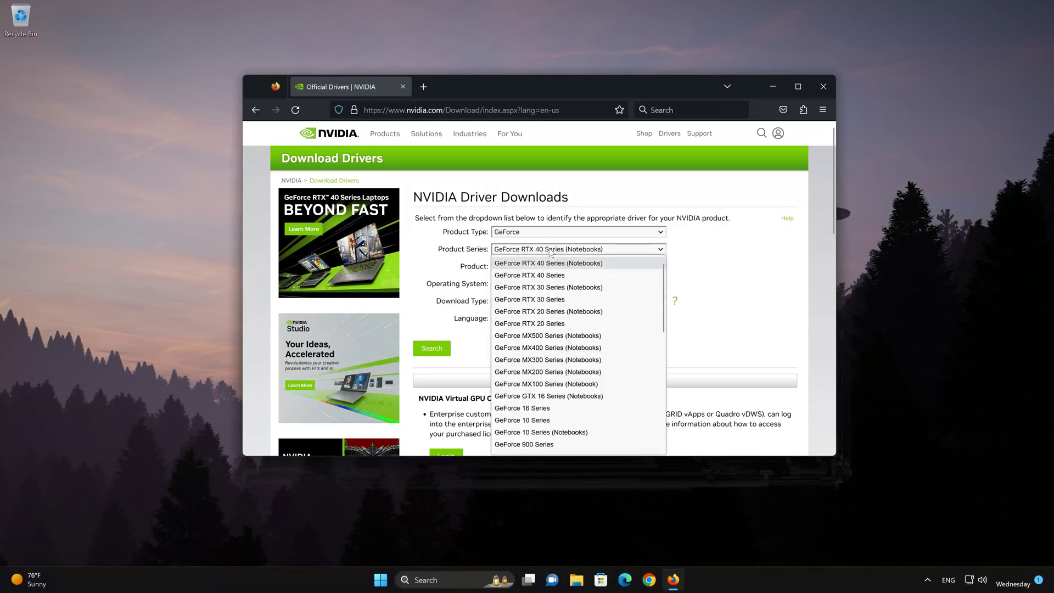
pyautogui.click(565, 301)
pyautogui.click(574, 267)
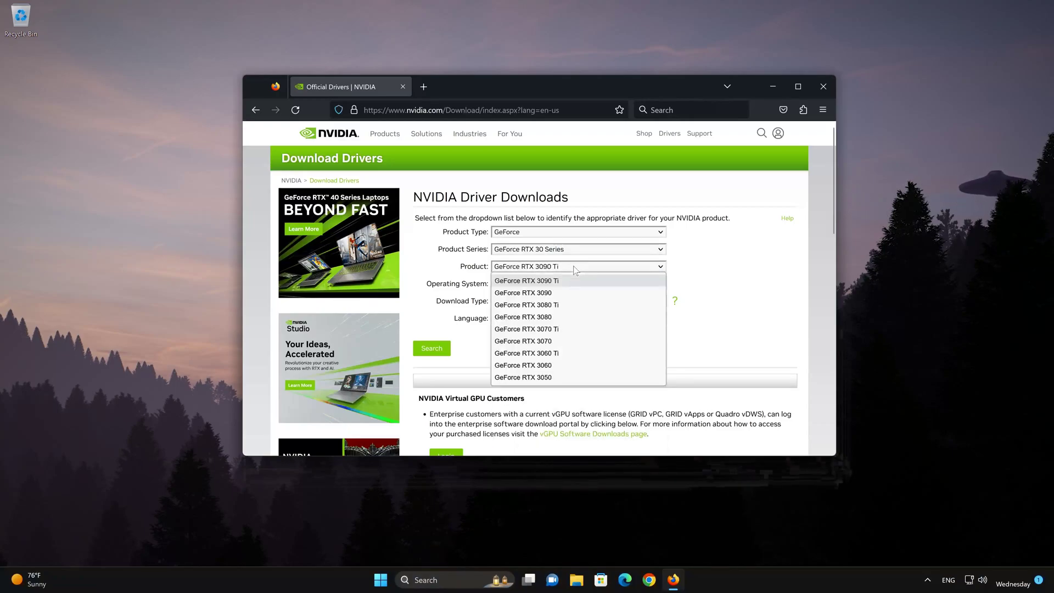
pyautogui.click(544, 305)
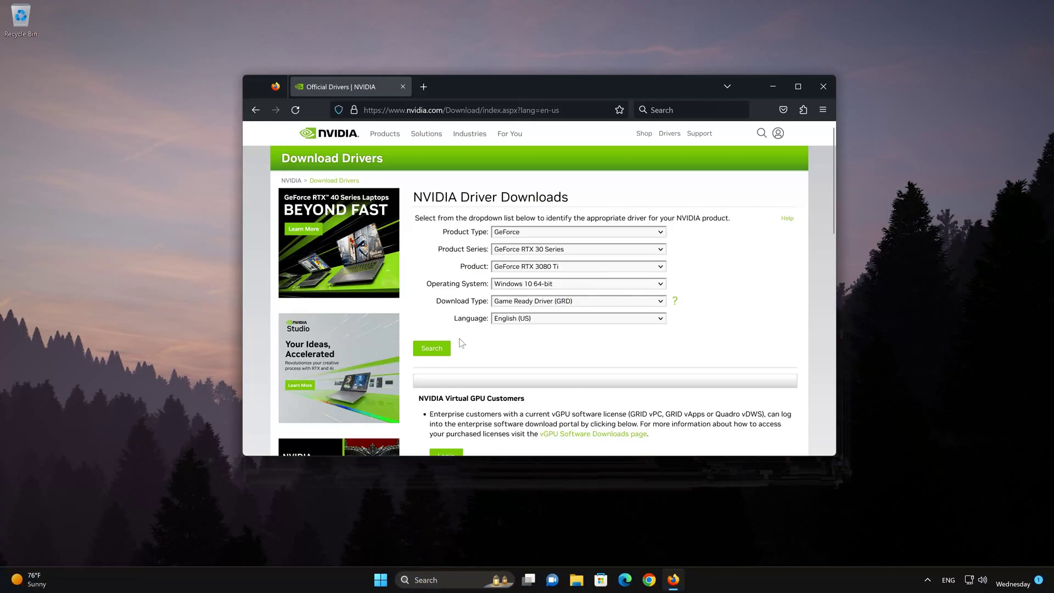
pyautogui.click(428, 353)
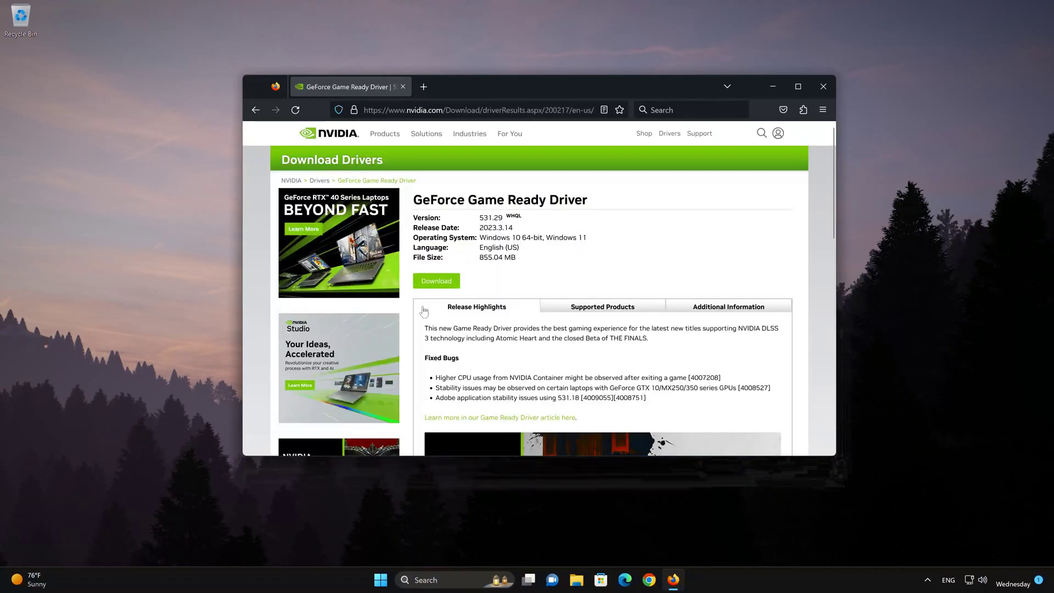
# Download the Game Ready Driver 531.29 installer to the desktop and close Firefox.
pyautogui.click(436, 281)
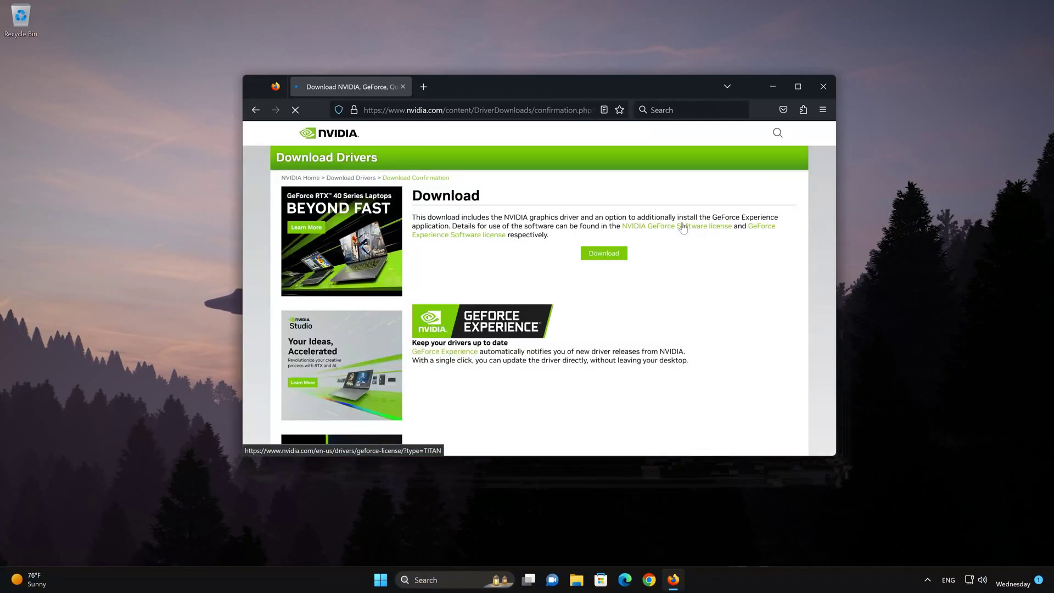
pyautogui.click(608, 255)
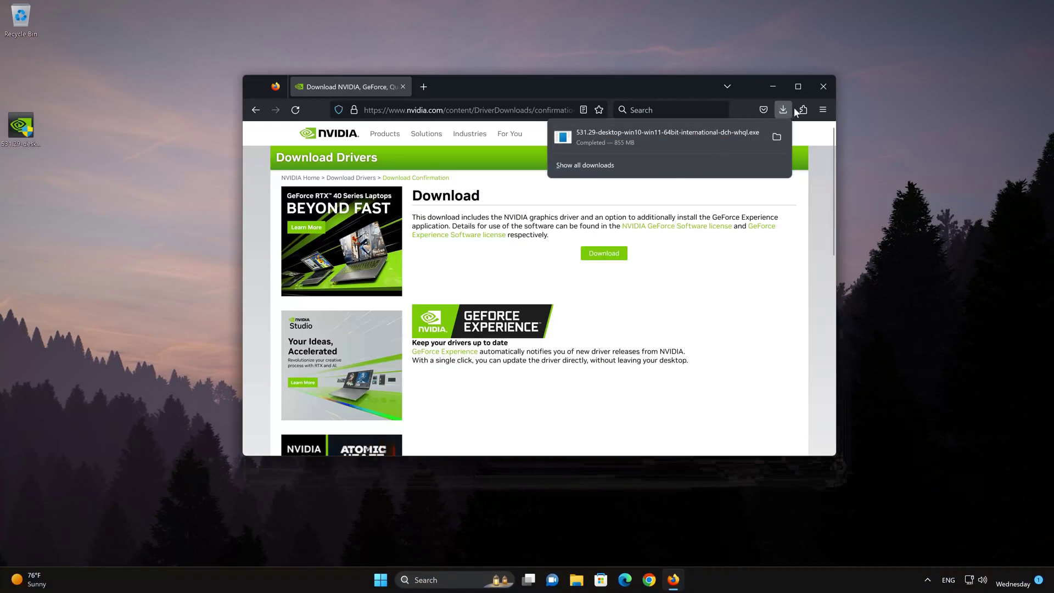
pyautogui.click(825, 86)
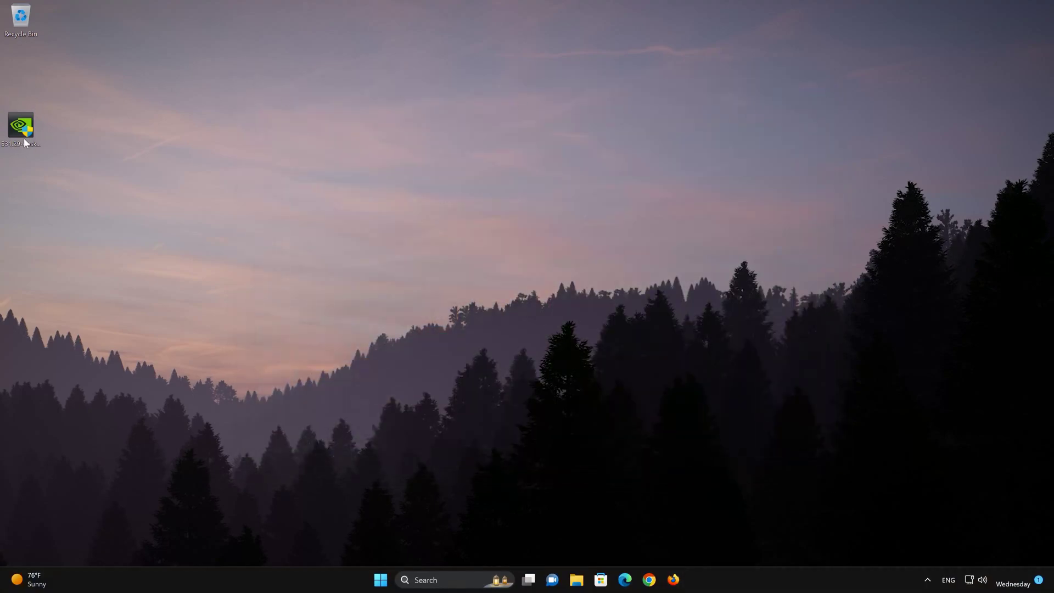
# Run the downloaded 531.29 installer, allow UAC, and extract to the default folder.
pyautogui.doubleClick(21, 128)
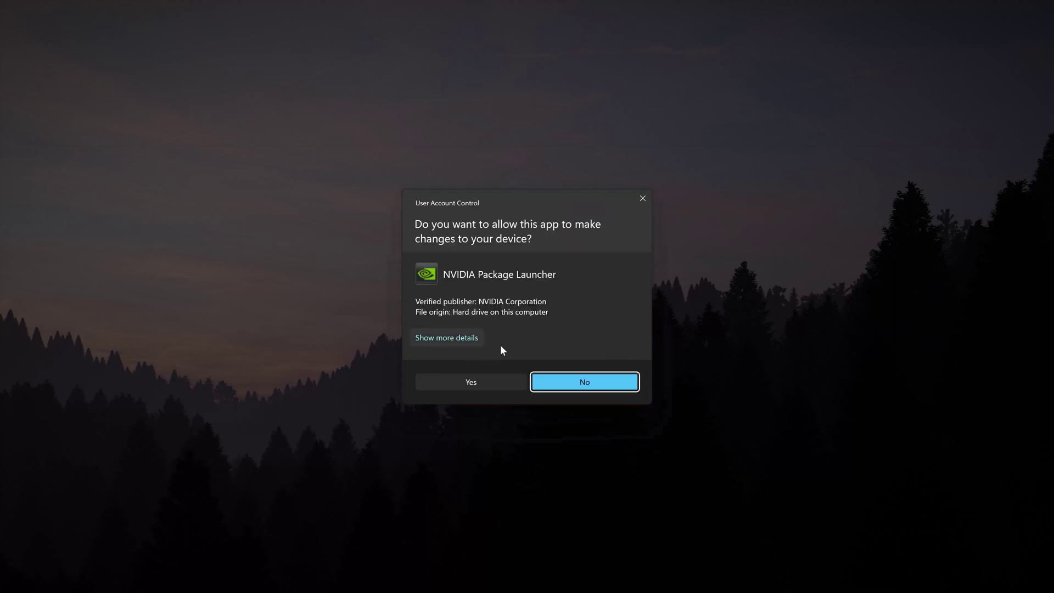
pyautogui.click(481, 381)
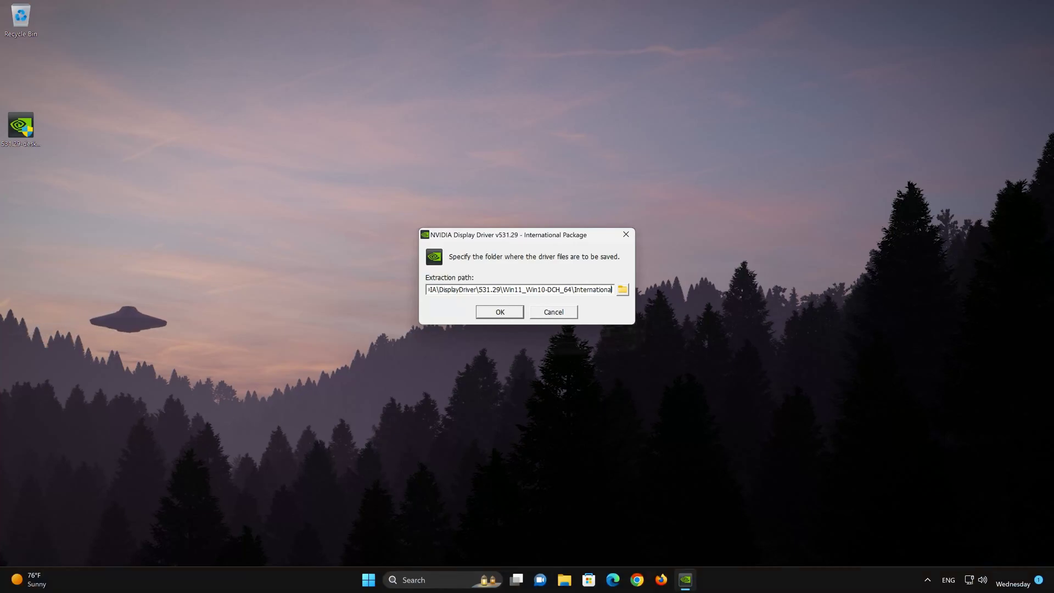
pyautogui.click(500, 312)
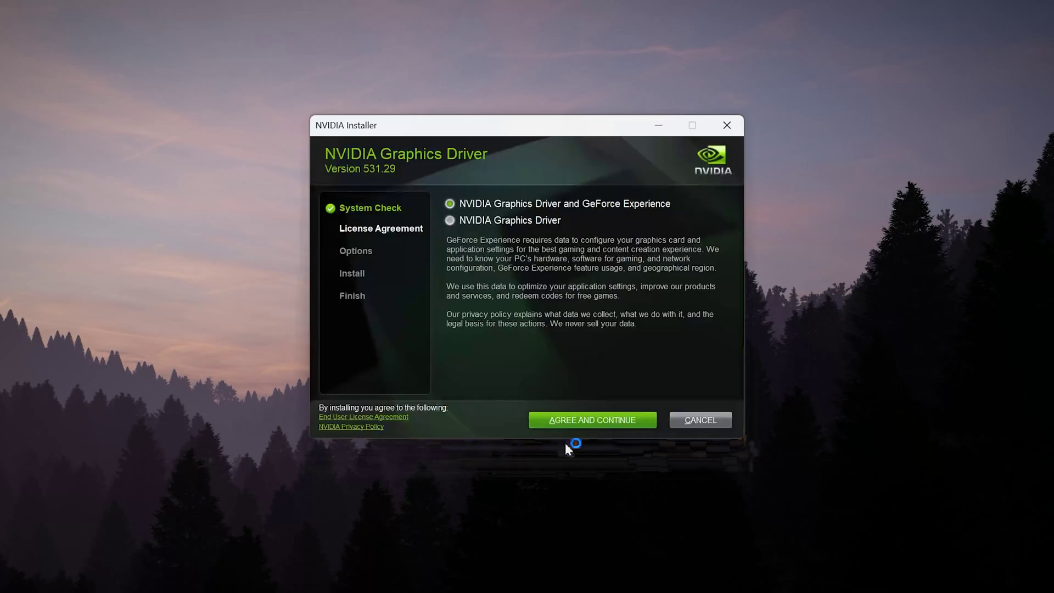
# Accept the license and install driver 531.29 with the Express (Recommended) option.
pyautogui.click(619, 422)
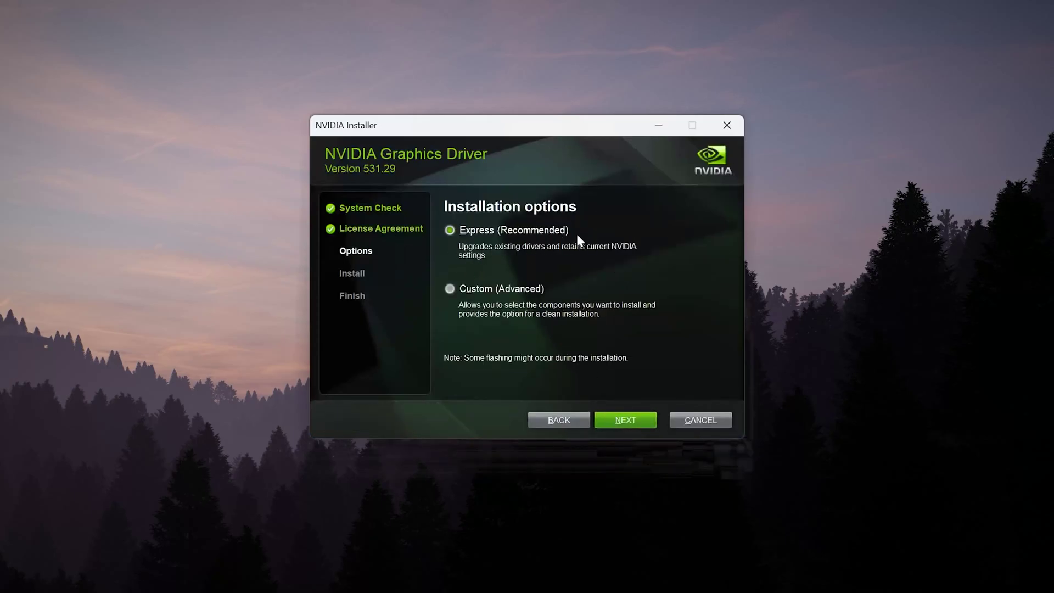
pyautogui.click(630, 421)
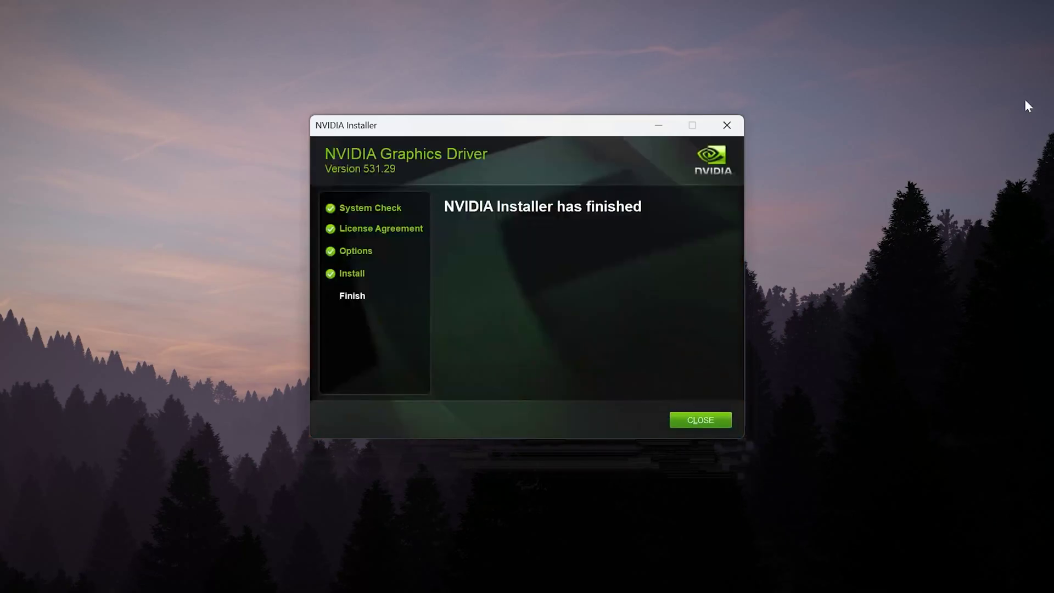
# Close the finished installer and restart the PC from the Start menu power options.
pyautogui.click(696, 421)
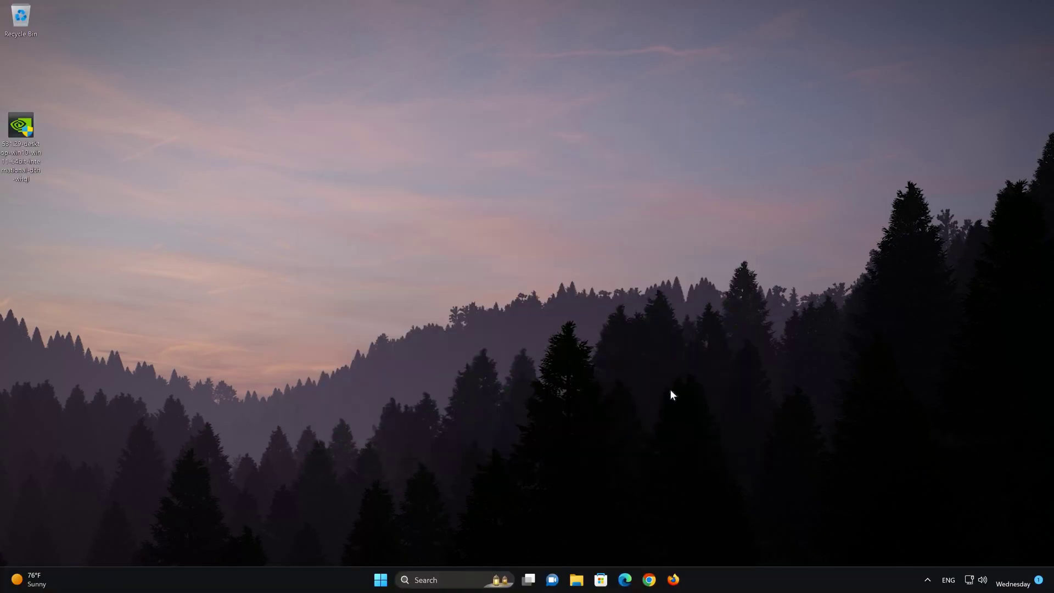
pyautogui.click(380, 580)
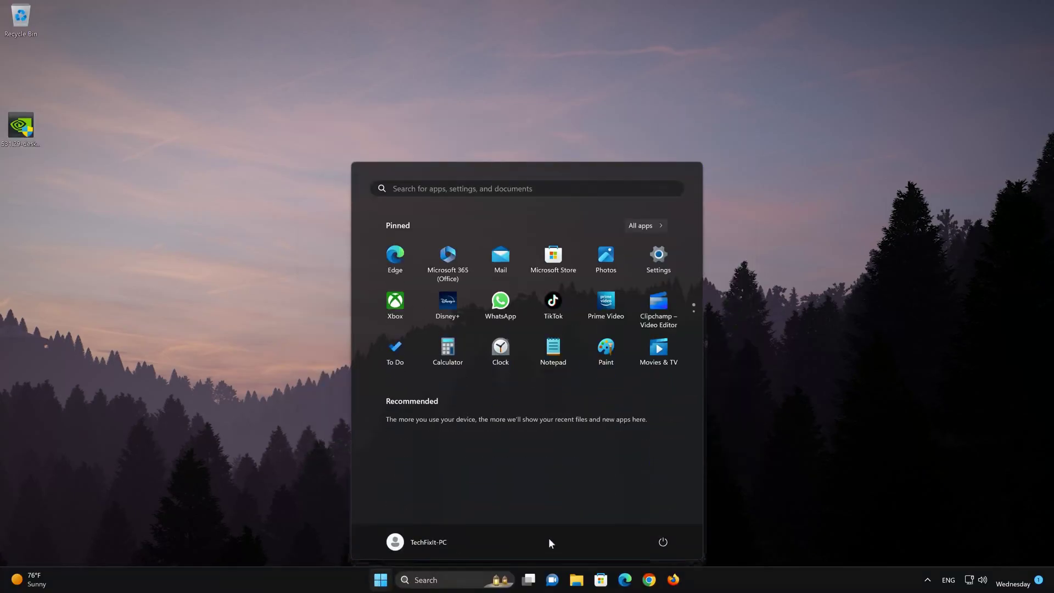
pyautogui.click(663, 541)
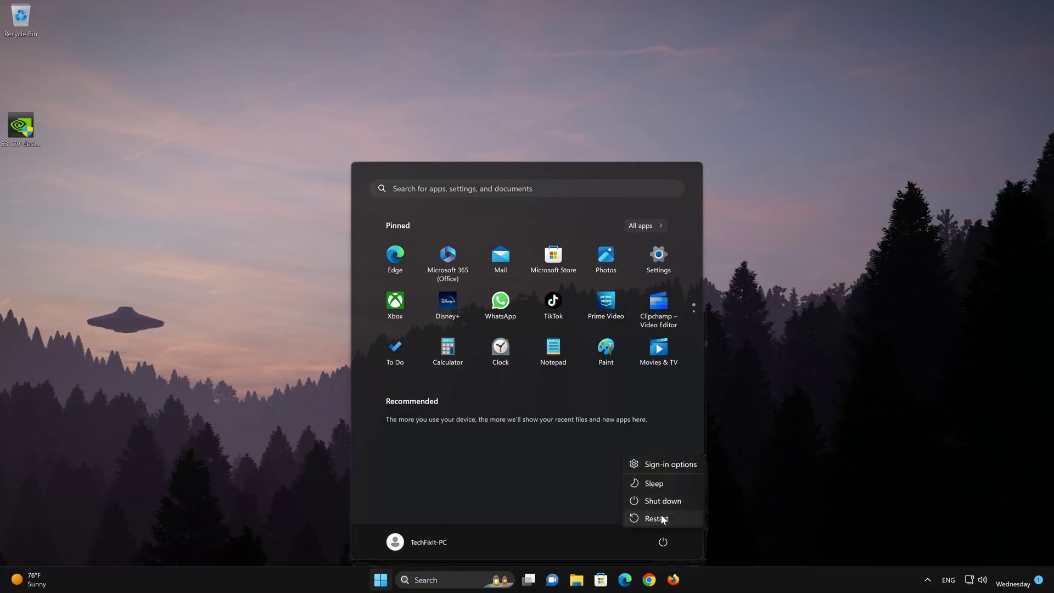